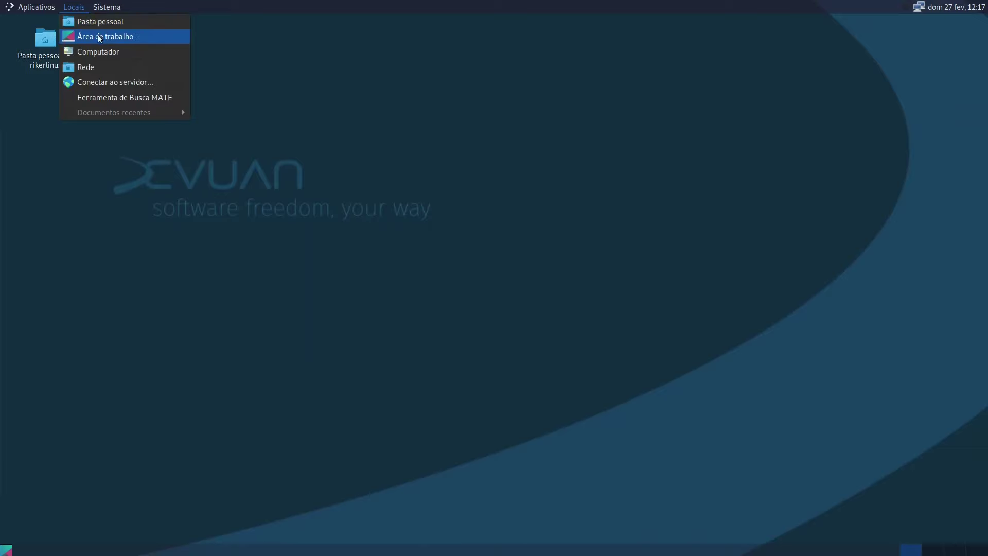
Step: Open the personal home folder from the places list, look at its folders and close the file manager window
click(88, 26)
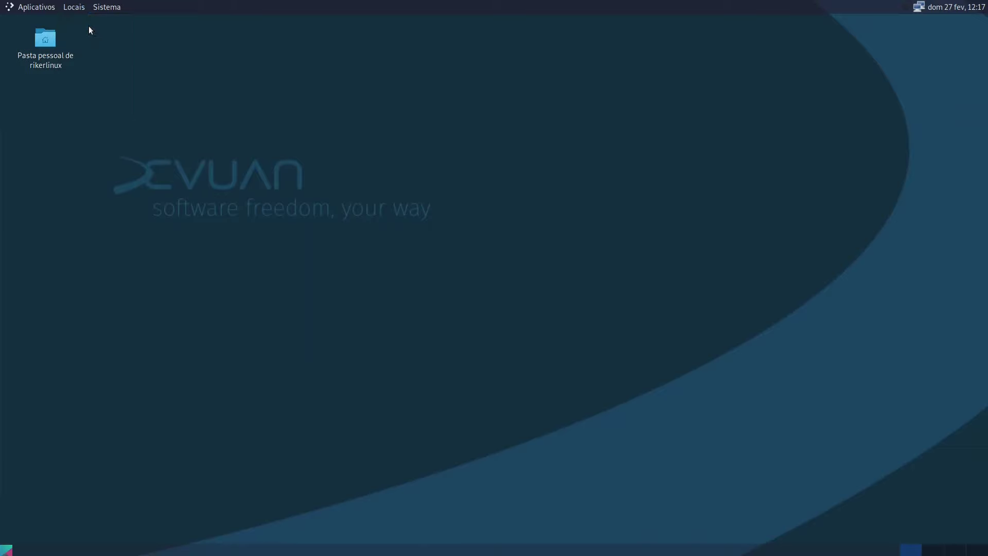
drag(328, 94, 593, 116)
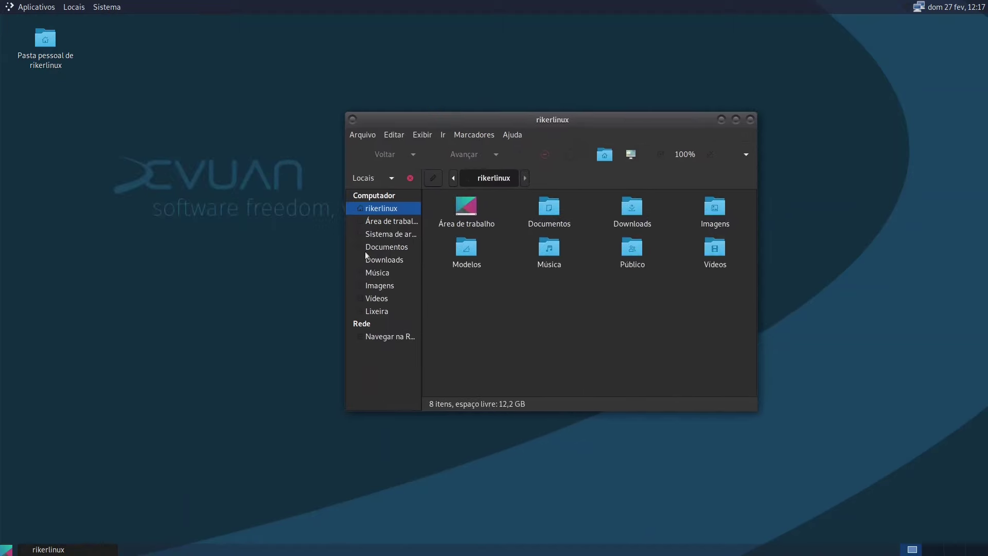
click(751, 120)
Step: Browse the system preference categories, then open the Centro de Controle and look through its settings
click(106, 7)
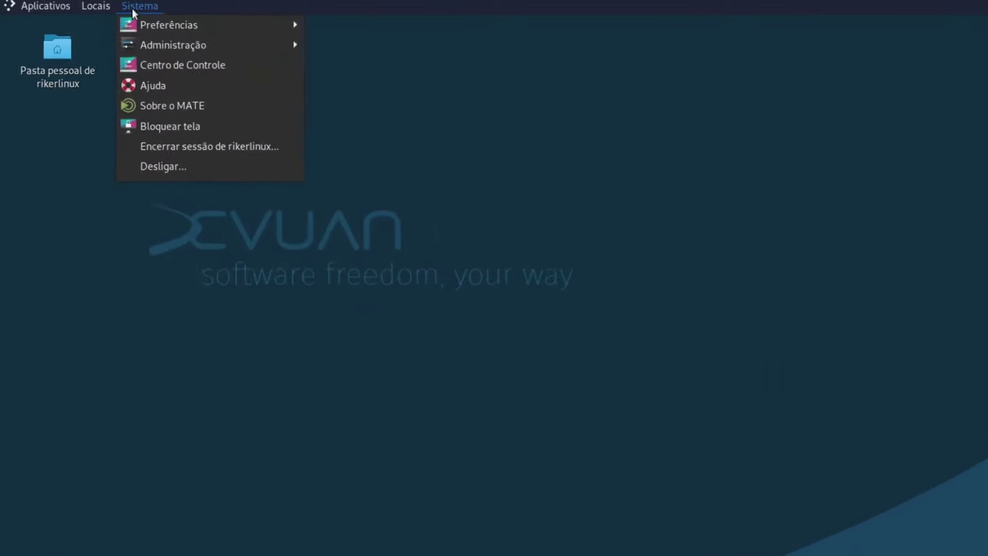
mouse_move(145, 16)
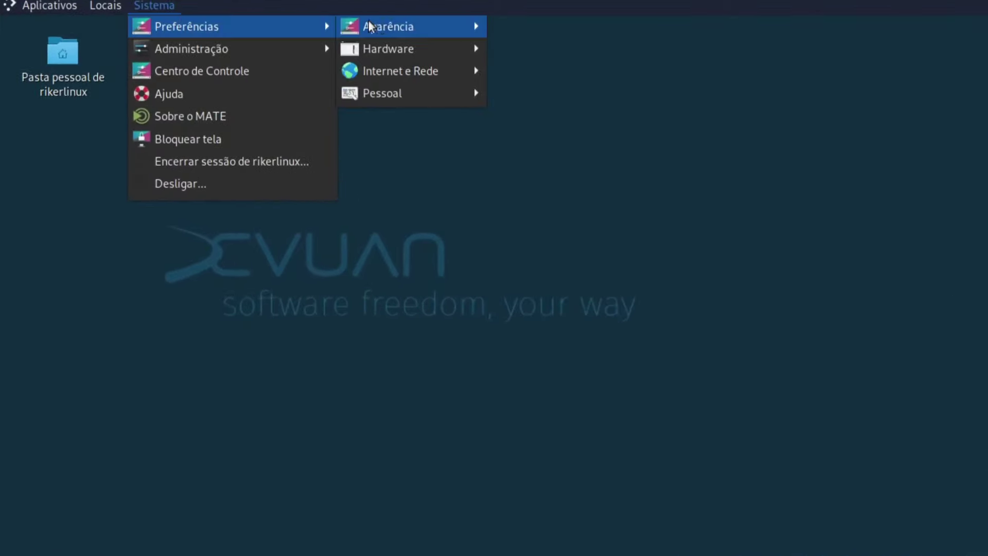
mouse_move(393, 26)
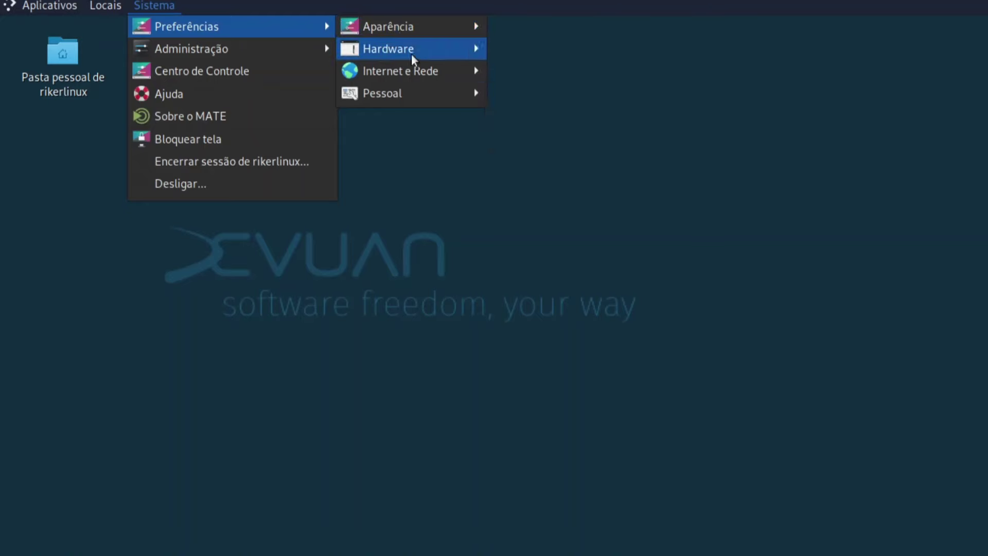
mouse_move(453, 51)
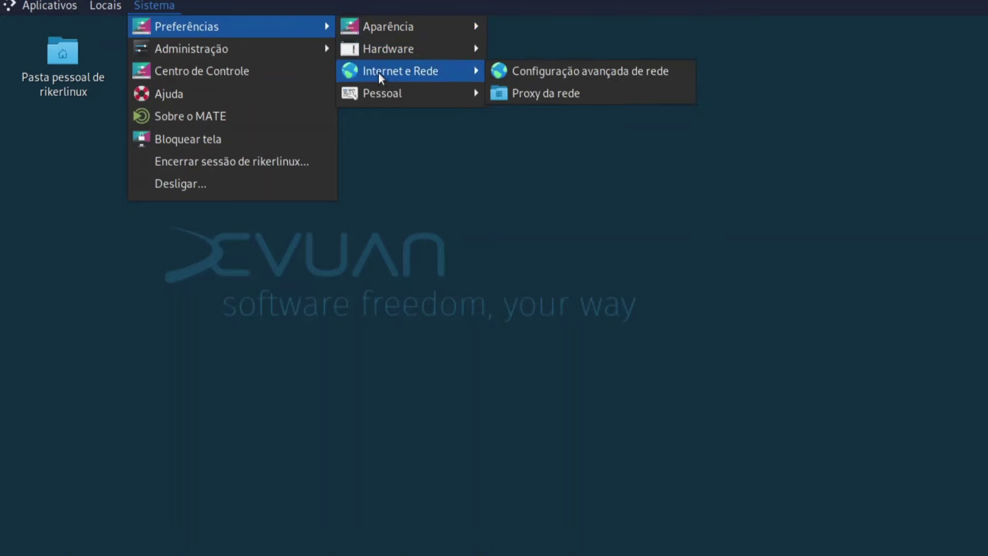
mouse_move(393, 102)
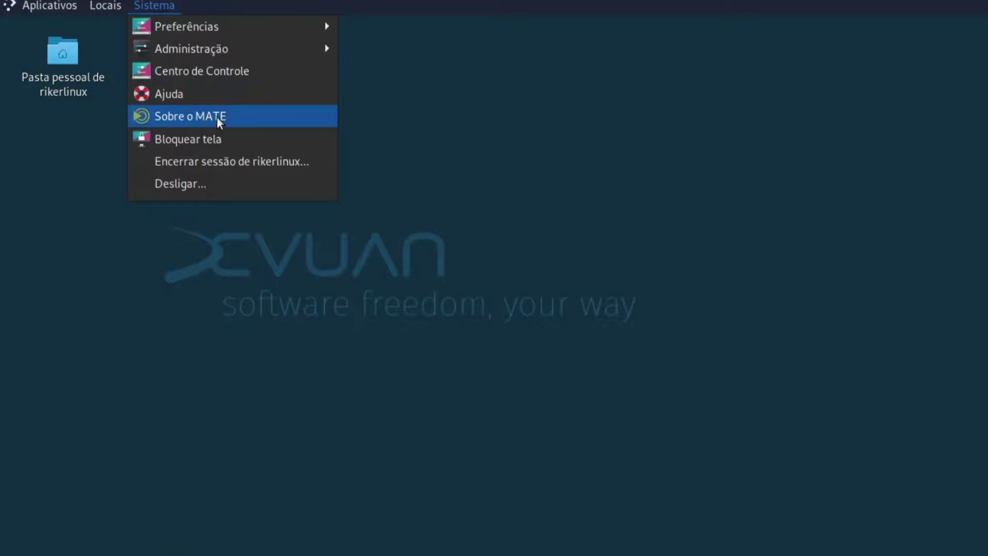
click(121, 53)
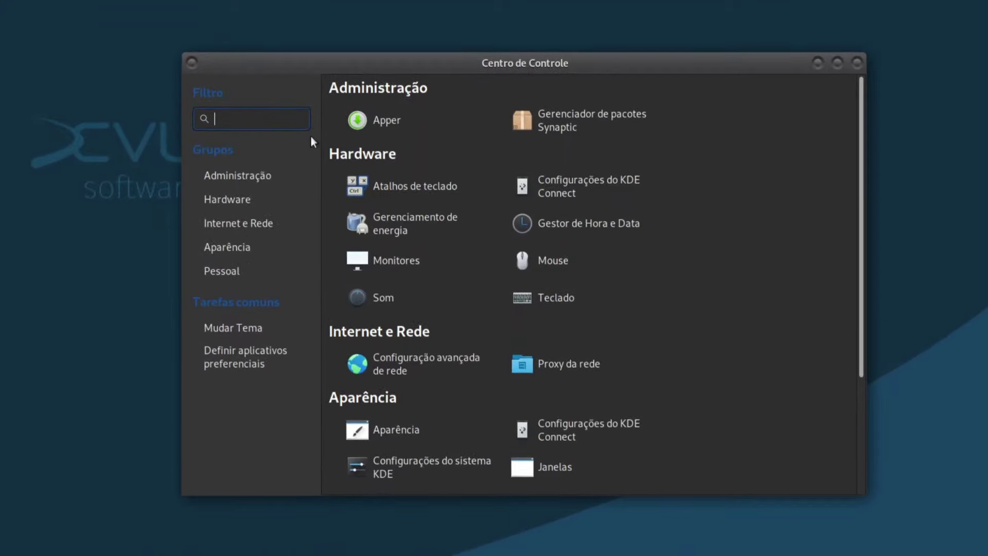
scroll(434, 409, down, 3)
scroll(434, 409, up, 3)
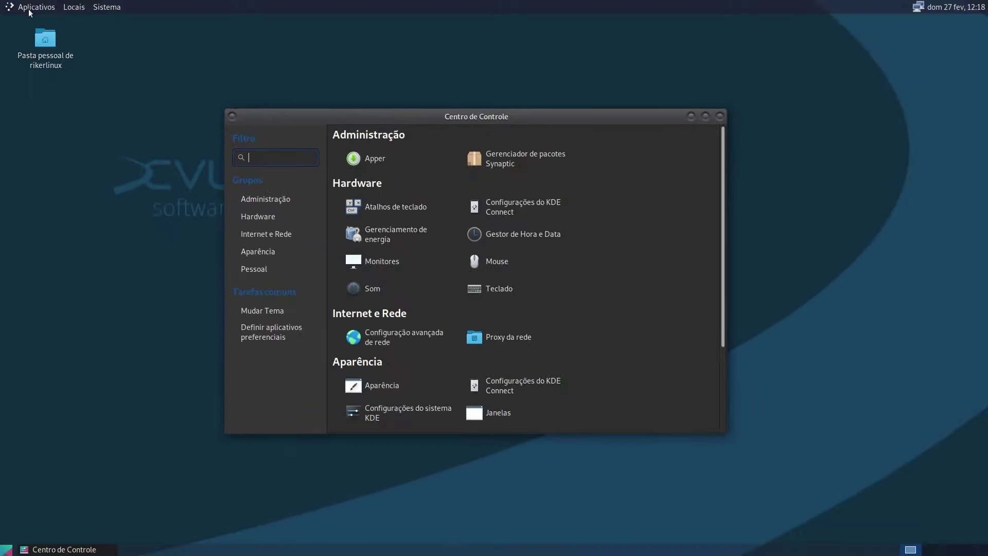
click(30, 12)
mouse_move(53, 75)
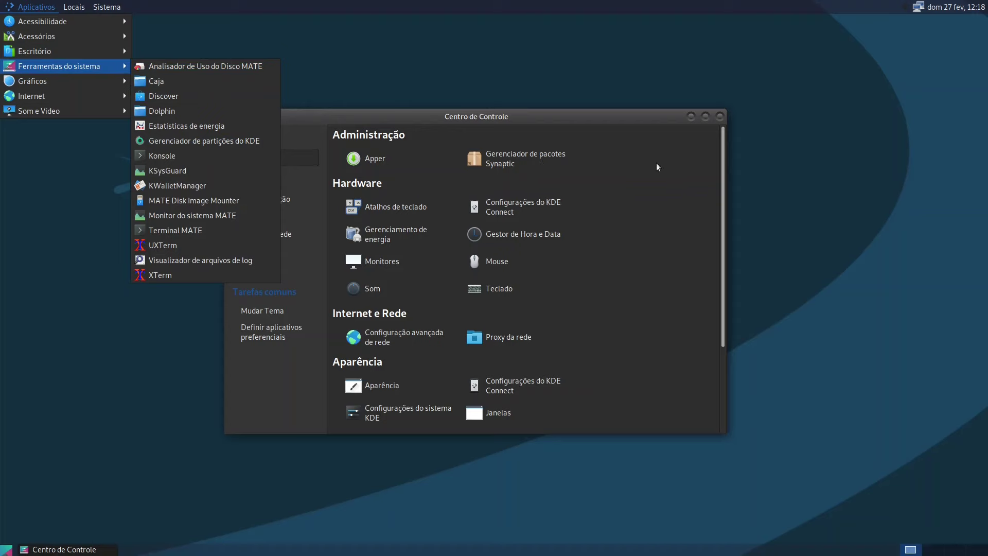
click(576, 167)
Step: Launch the Synaptic package manager from the Centro de Controle, authenticating with the root password, and reposition its window
click(516, 163)
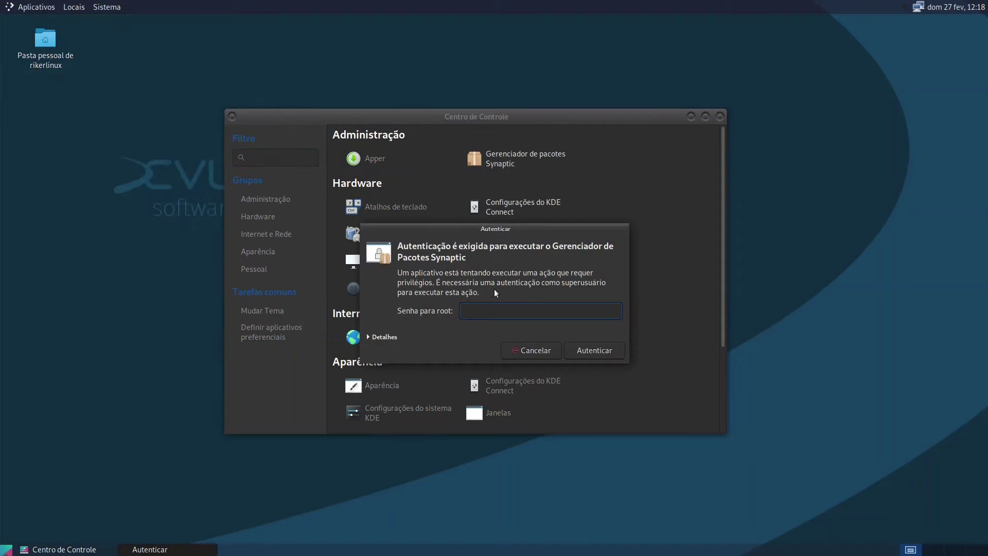
click(596, 350)
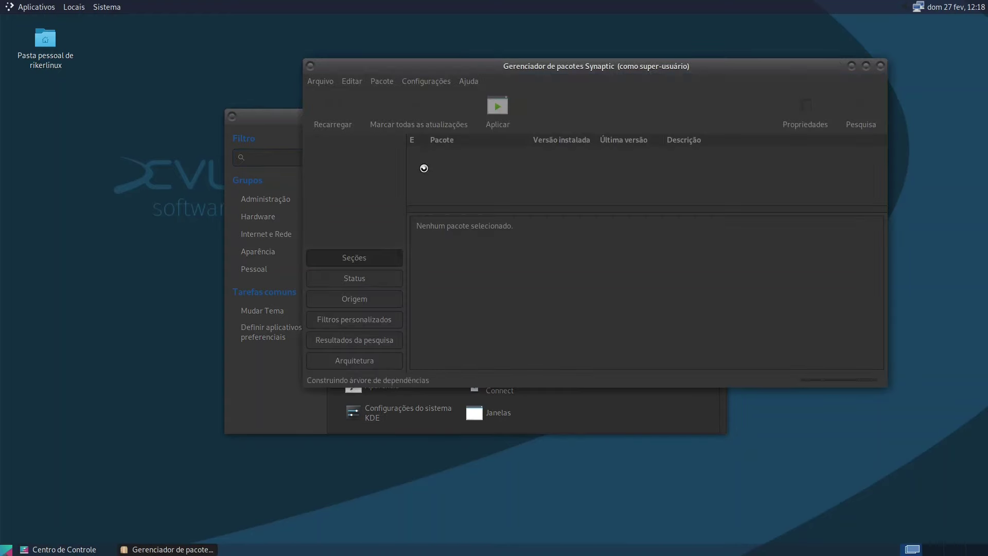
drag(434, 66, 340, 87)
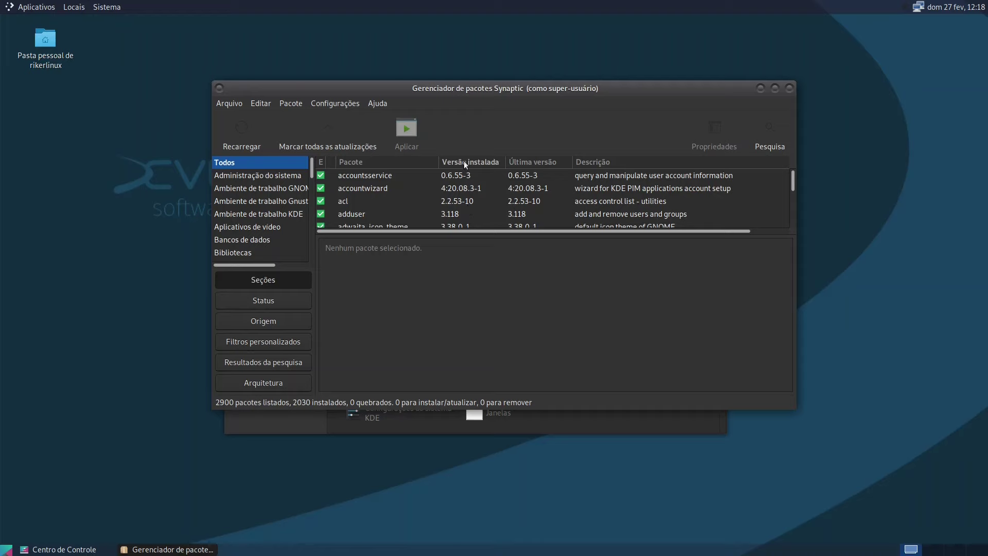
drag(565, 91, 637, 101)
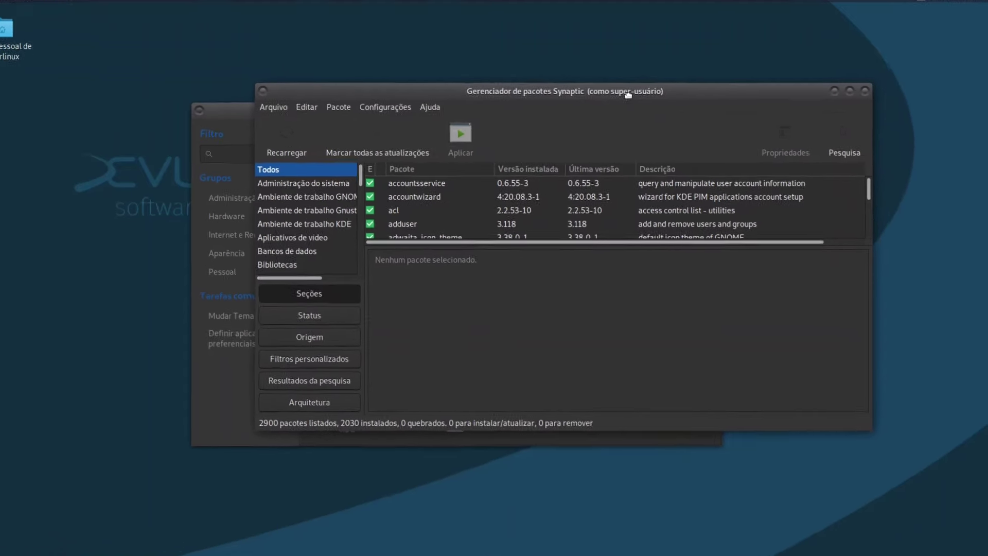
Step: Review the configured package repositories in Synaptic, accept the repository dialog and close the package manager
click(381, 109)
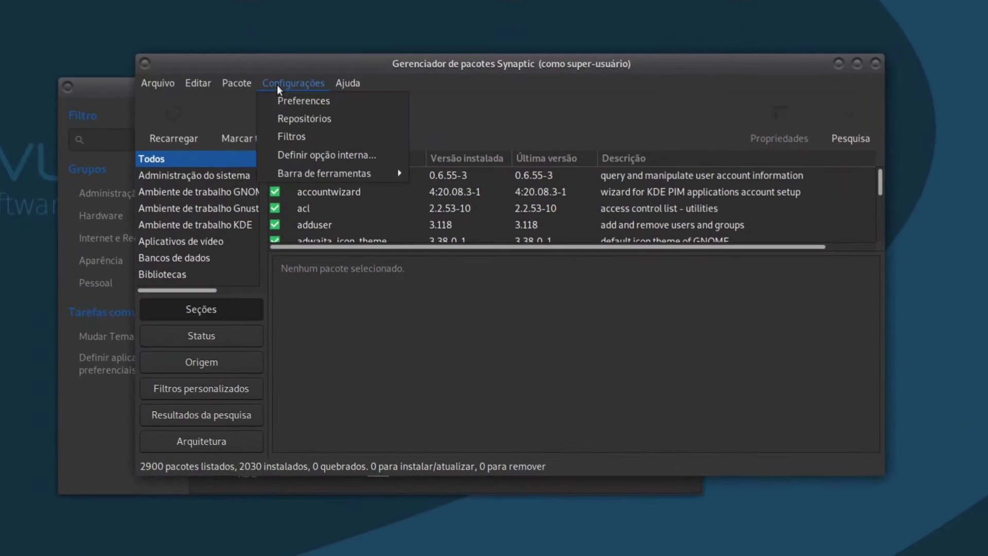
click(289, 118)
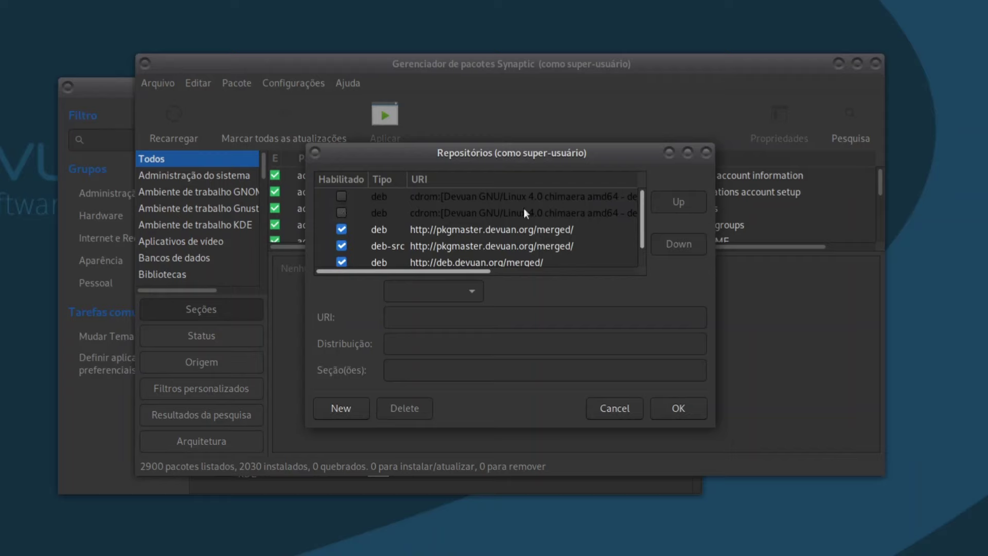
drag(641, 232, 649, 252)
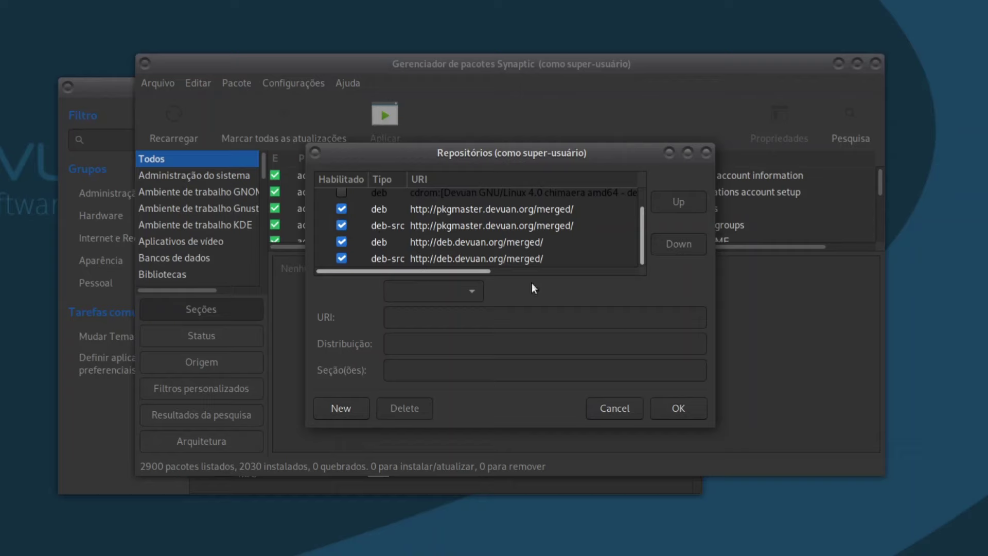
scroll(646, 228, up, 1)
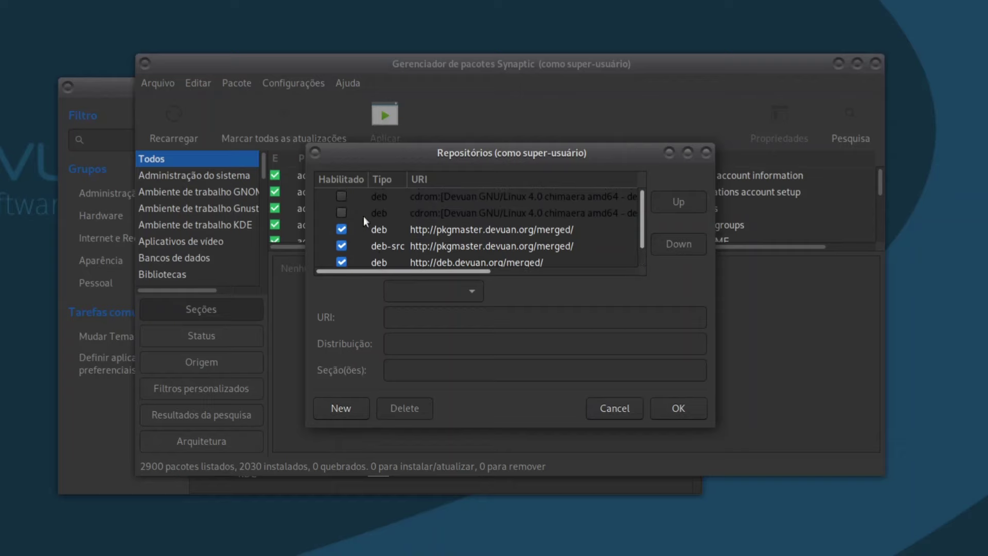
click(677, 407)
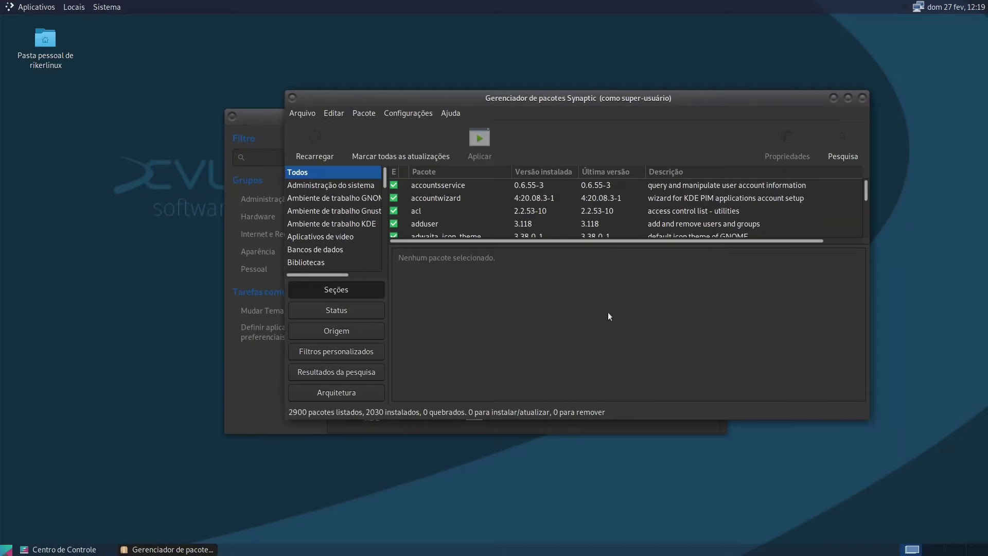
drag(542, 98, 505, 101)
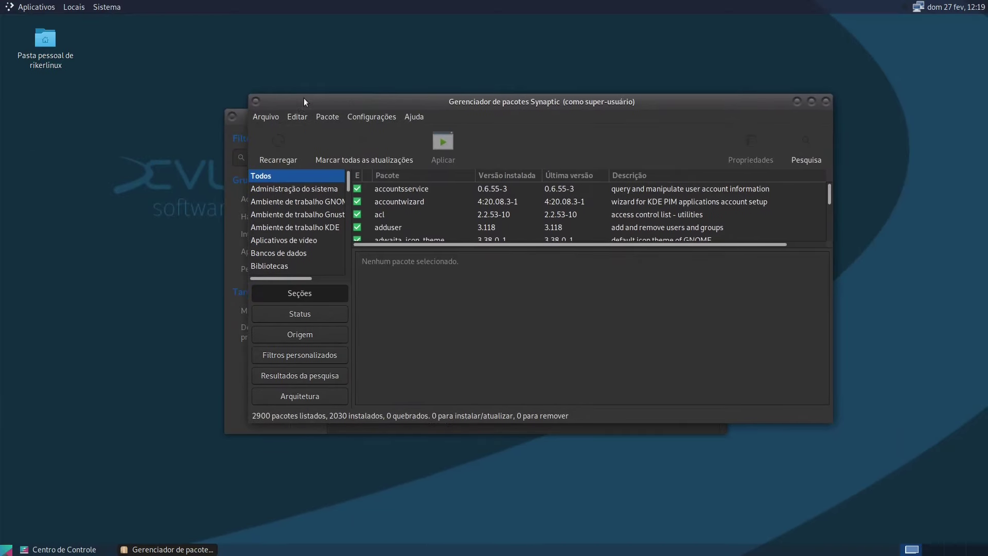
click(826, 103)
Step: Open Terminal MATE from the system tools and move its window over the Centro de Controle
click(36, 7)
mouse_move(30, 29)
mouse_move(52, 51)
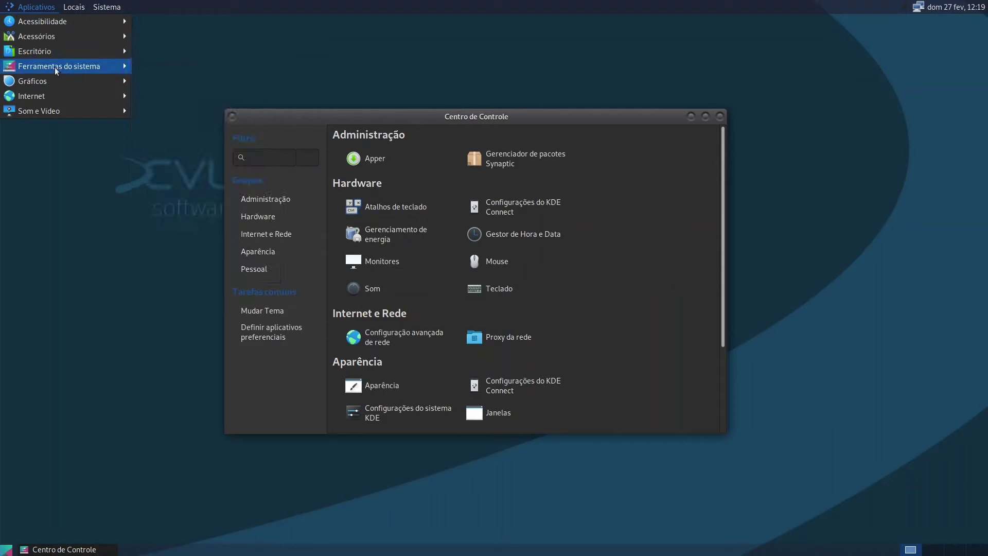
mouse_move(75, 65)
click(169, 230)
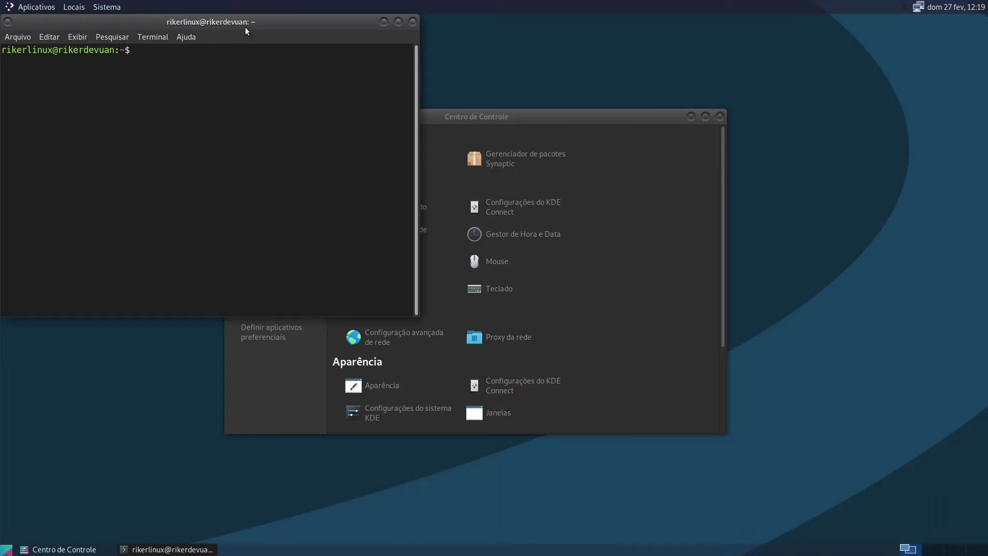
drag(246, 31, 506, 132)
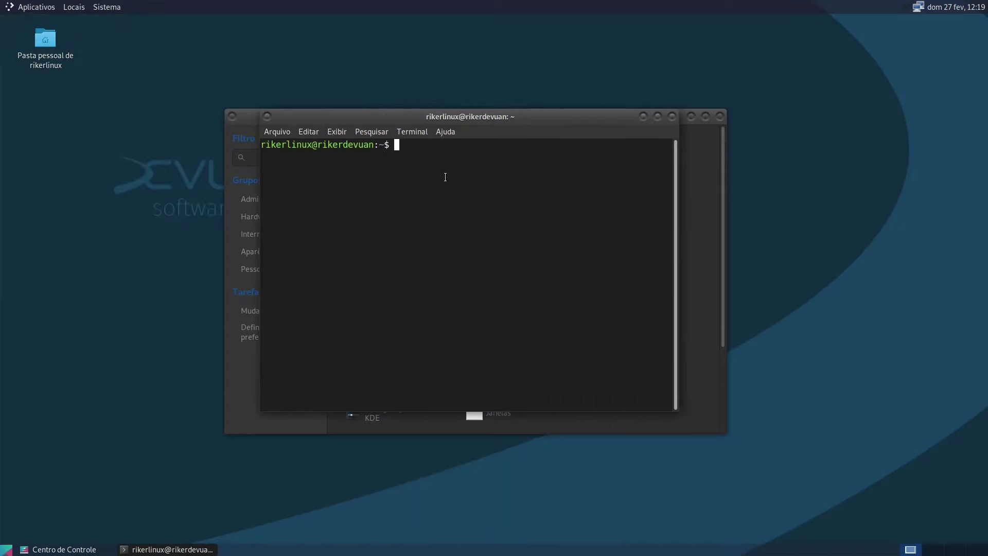
Step: Become superuser with su, entering the root password, and refresh the package lists with apt update
text(su)
key(Return)
key(Return)
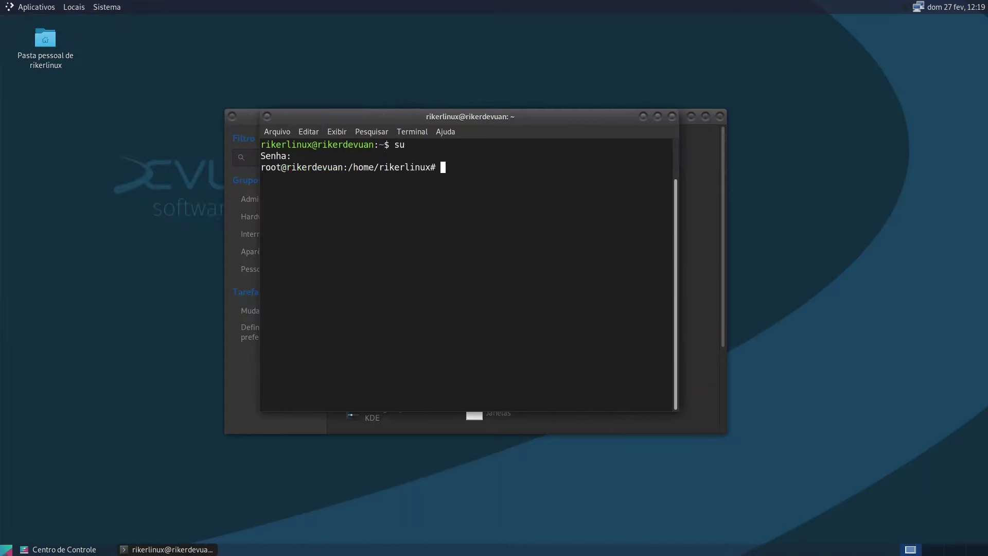
text(apt update)
key(Return)
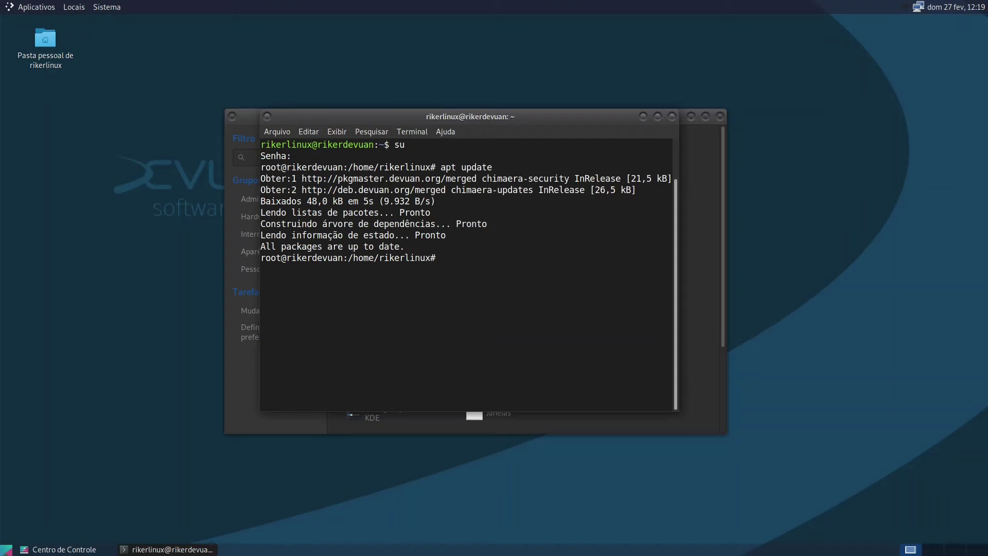
Step: Upgrade the installed packages with apt upgrade and clear the terminal screen
key(Up)
key(BackSpace)
key(BackSpace)
key(BackSpace)
key(BackSpace)
text(grade)
key(Return)
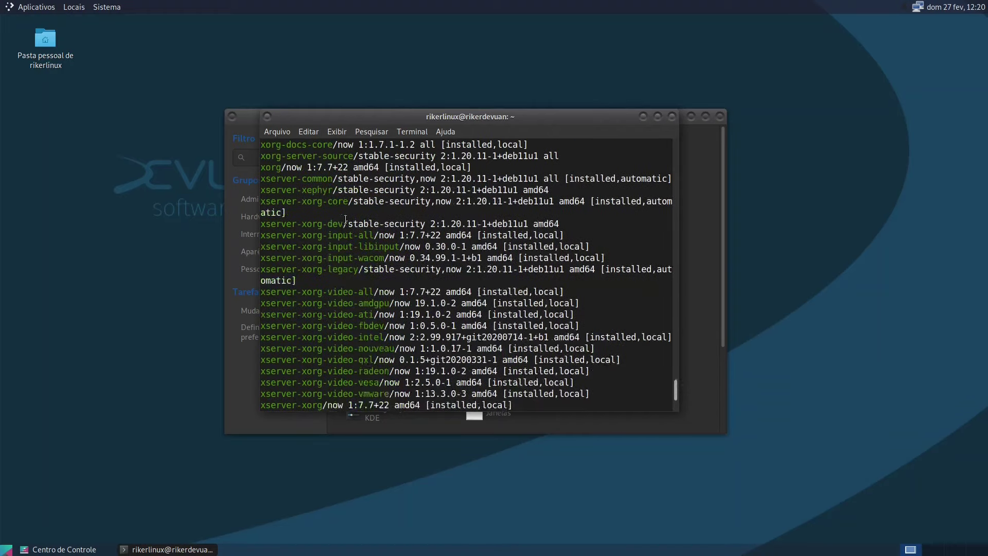
key(ctrl+l)
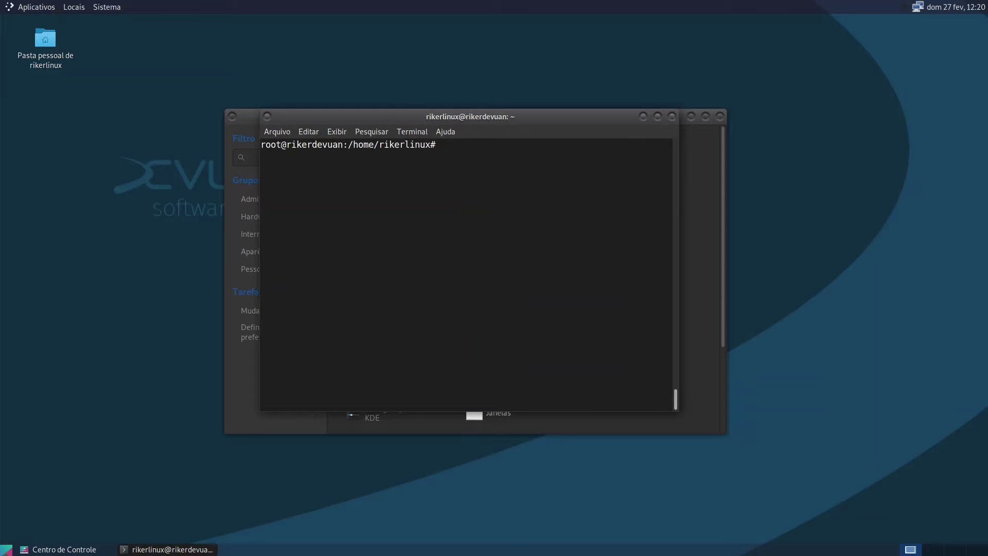
Step: Write the command apt install flatpak at the root prompt without running it, and close the terminal
text(apt install flatpak)
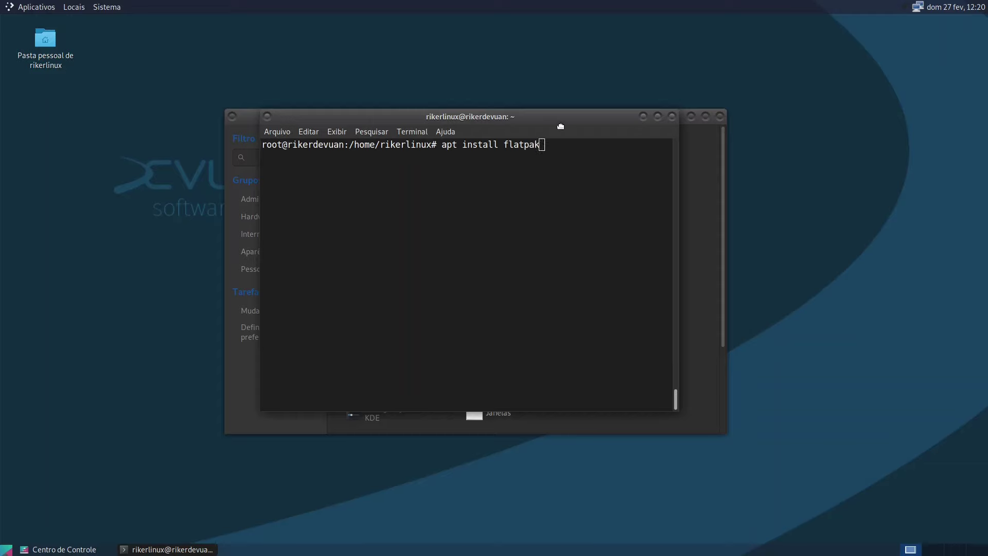
drag(550, 118, 688, 148)
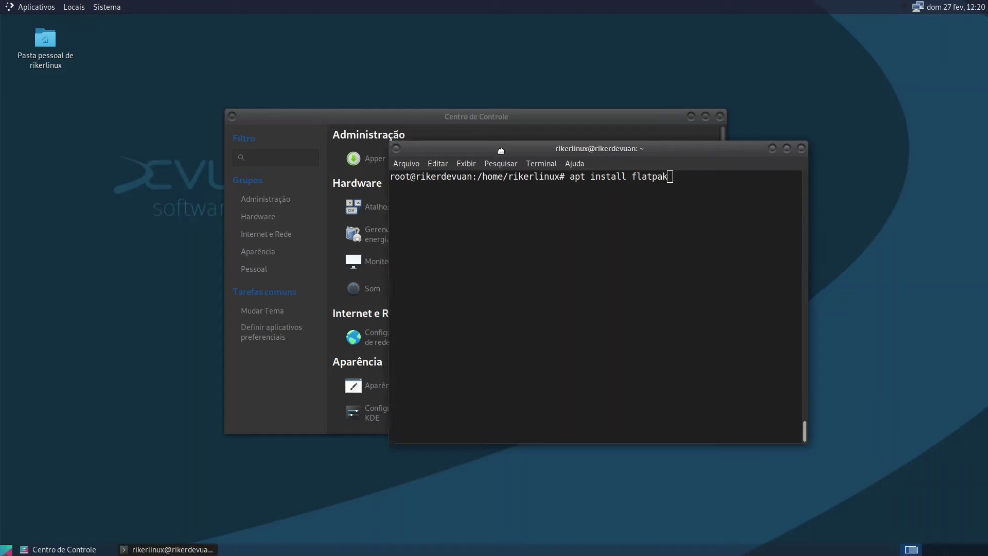
drag(549, 144, 503, 153)
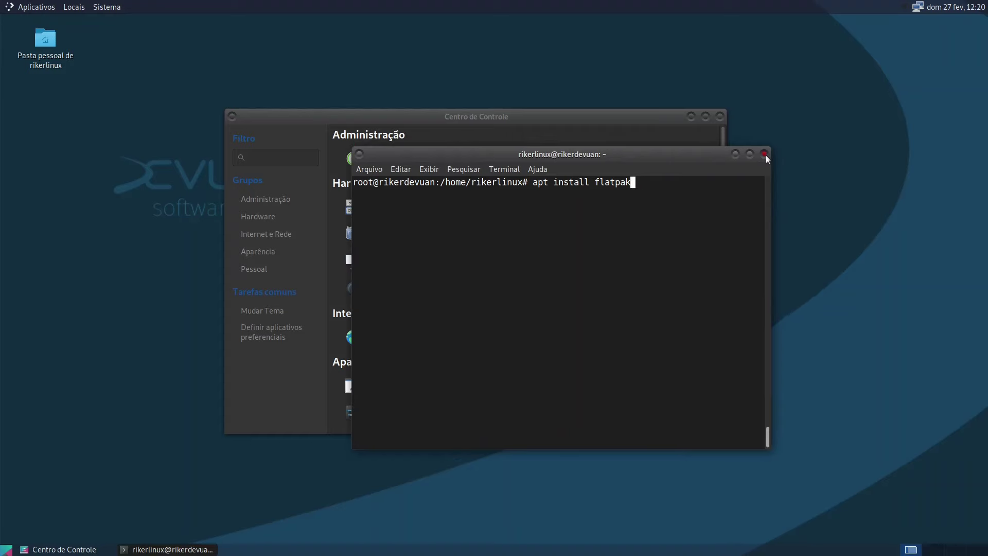
click(765, 155)
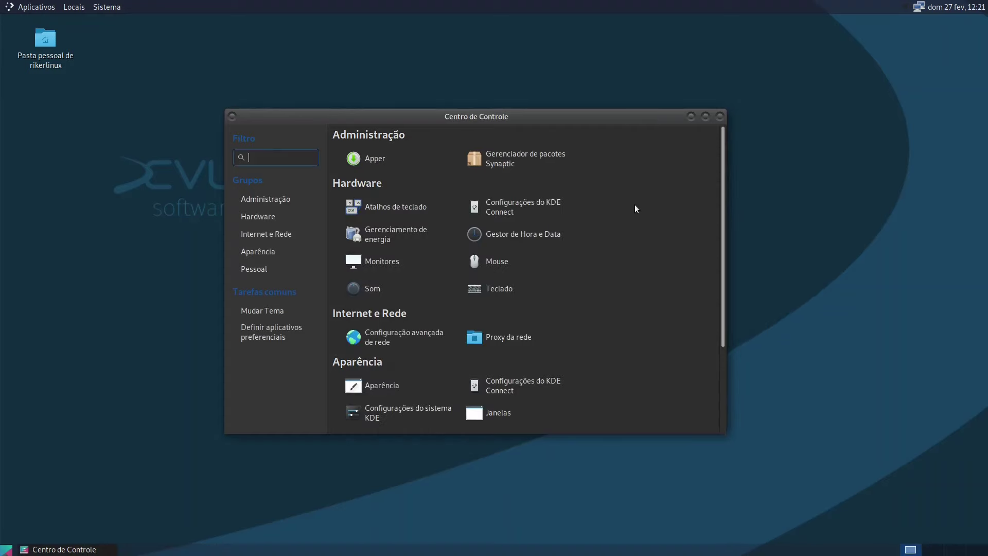
Step: Look through the remaining Centro de Controle settings and close the window
scroll(637, 209, down, 3)
scroll(638, 206, up, 3)
click(720, 116)
Step: Open the desktop background preferences, move the window aside and browse the available wallpapers
right_click(527, 95)
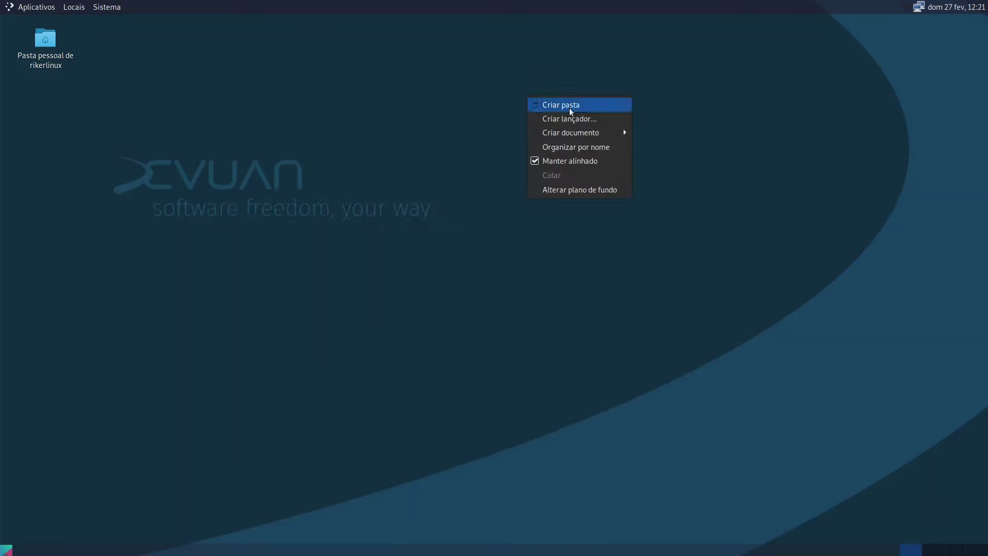
click(597, 191)
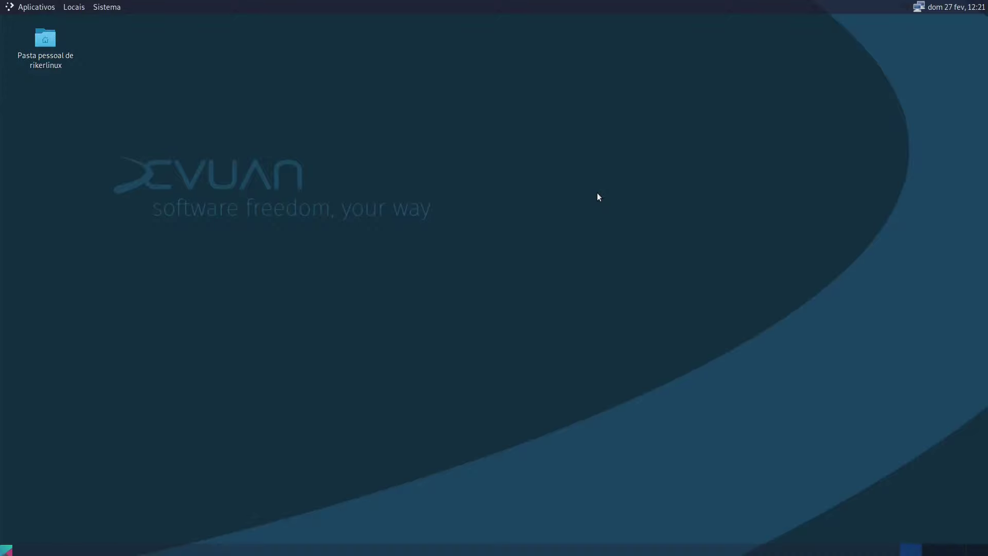
drag(307, 89, 674, 86)
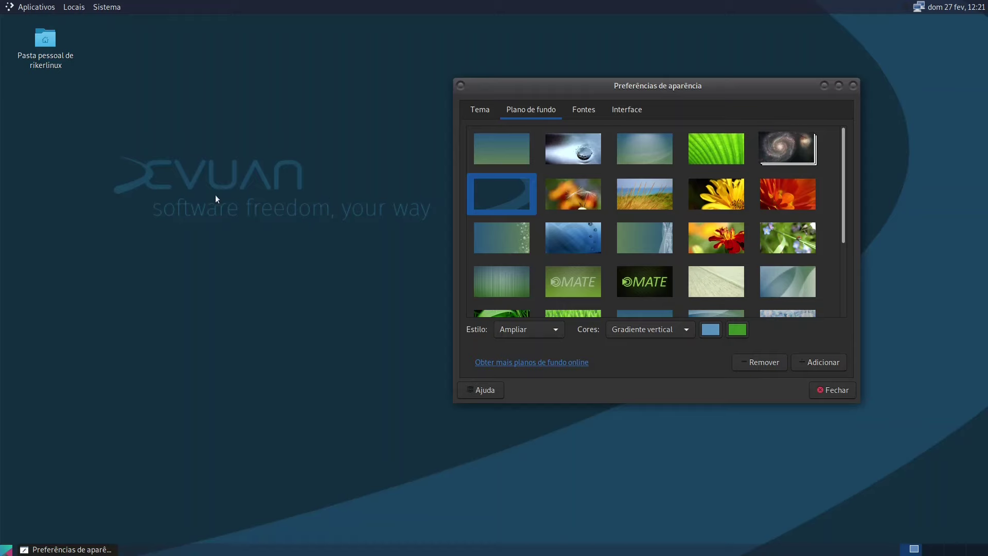
scroll(563, 192, down, 5)
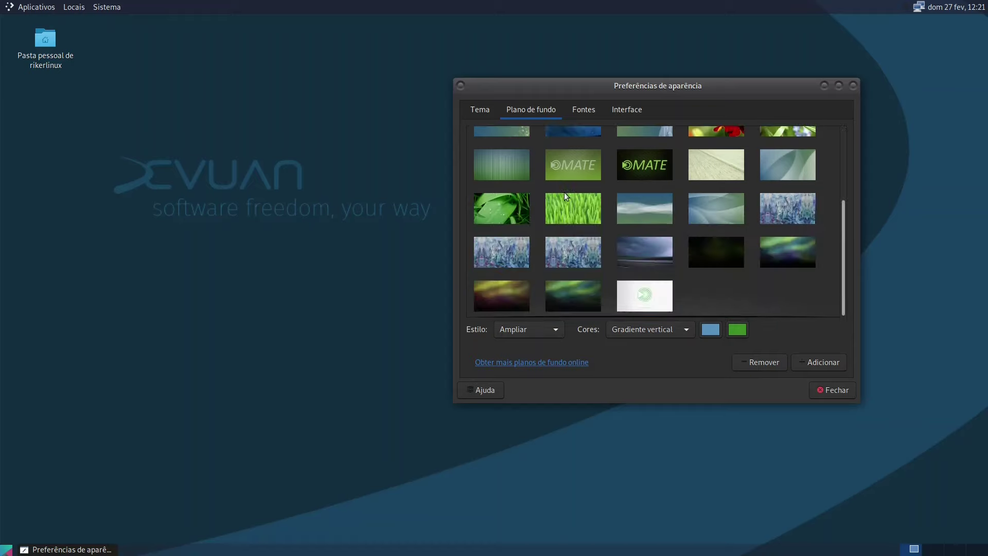
Step: Browse the available wallpapers and apply the photo of tall dry grass by the sea as the desktop background
scroll(609, 203, up, 5)
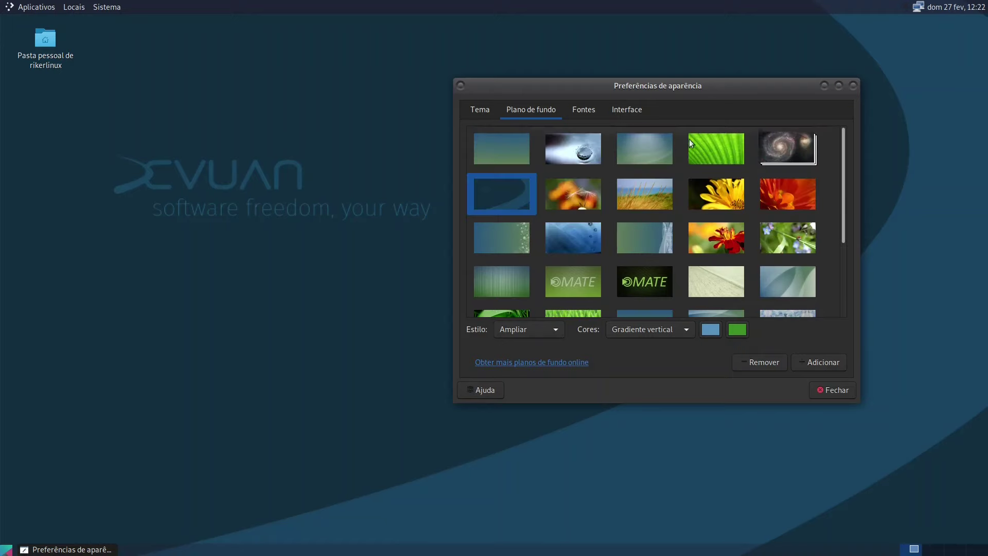
scroll(651, 169, down, 5)
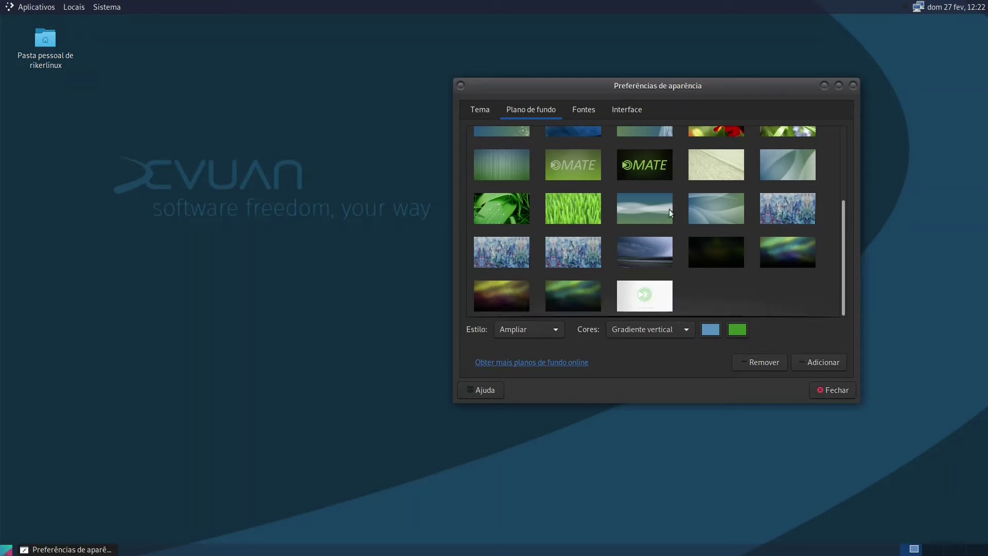
scroll(671, 265, up, 5)
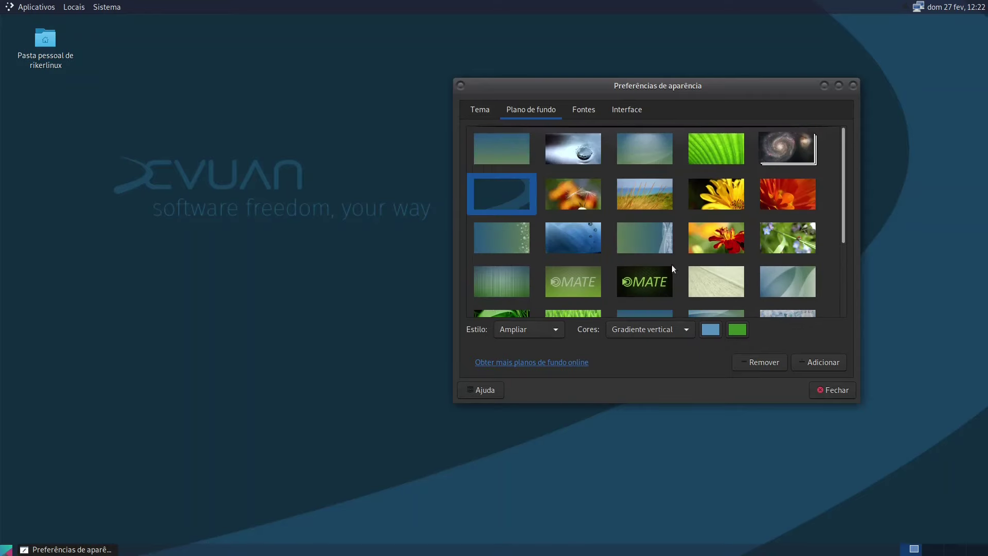
click(653, 196)
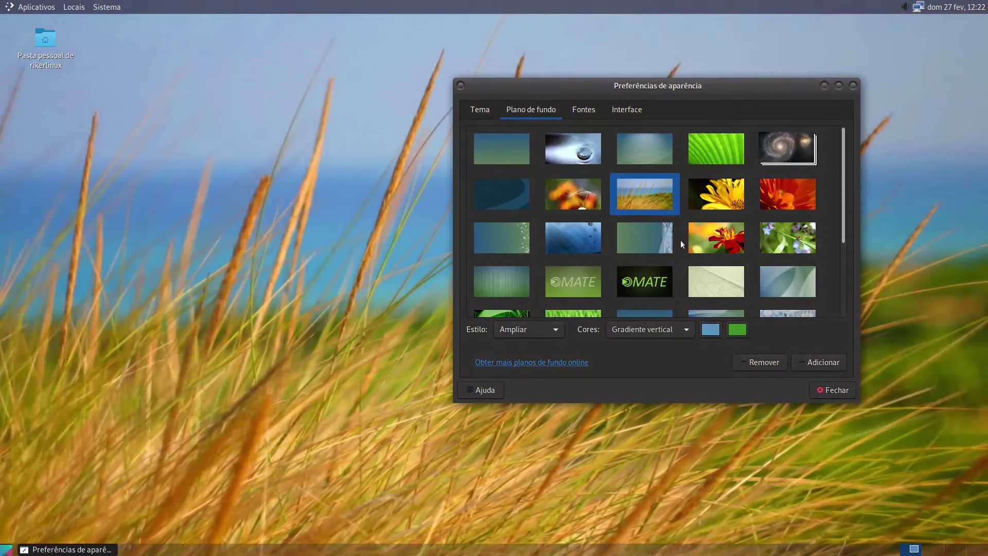
Step: Apply the dark stormy sky over a roadside guardrail as the desktop background and close the appearance preferences
scroll(661, 238, down, 5)
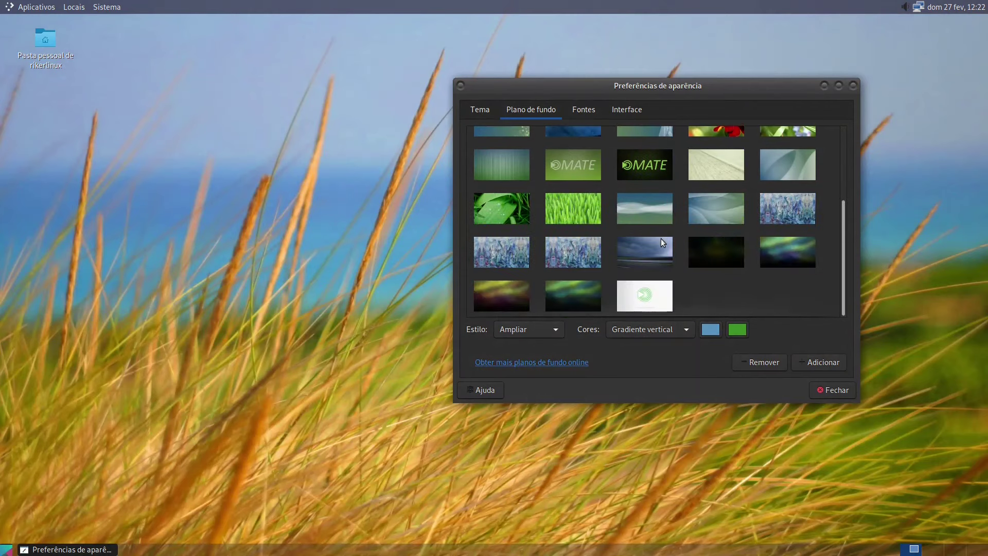
click(655, 251)
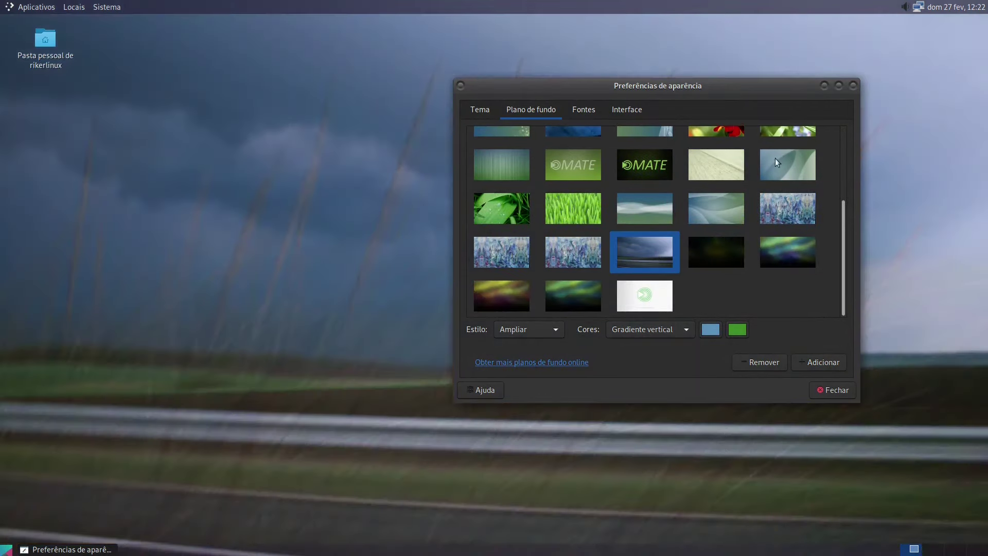
click(837, 389)
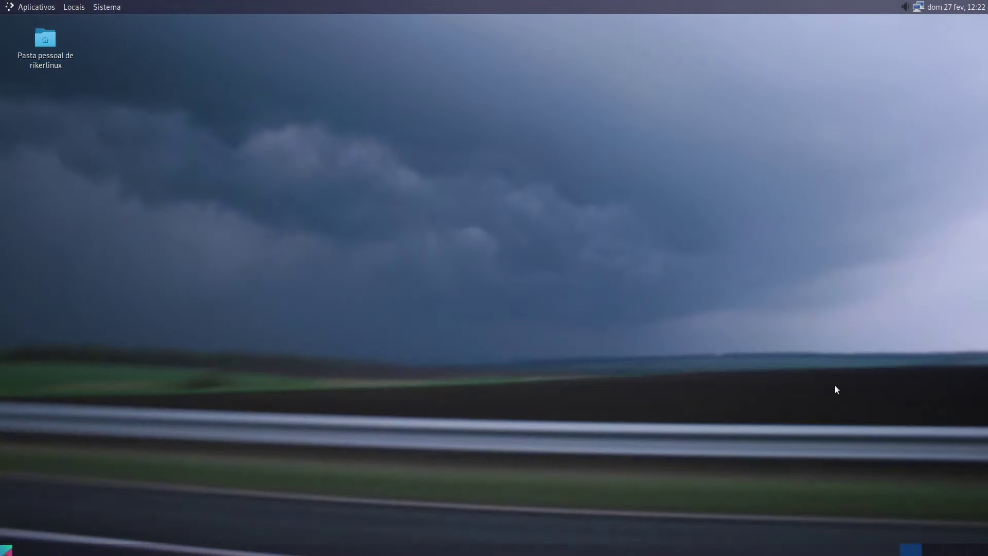